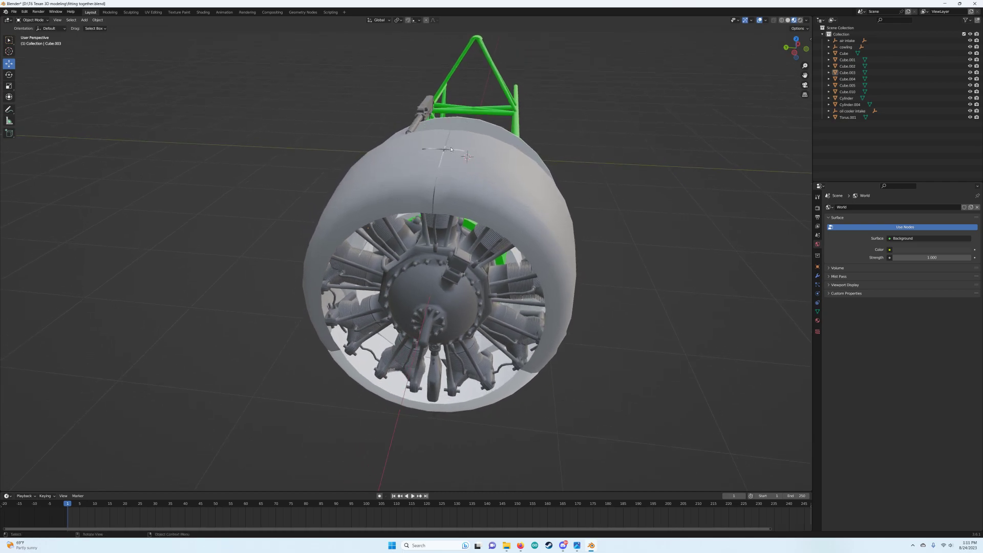
Orbit to a three-quarter side view of the engine, cowling and green tube-frame fuselage.
mouse_move(434, 203)
middle_down()
mouse_move(476, 210)
mouse_move(399, 189)
mouse_move(457, 196)
mouse_move(466, 212)
mouse_move(487, 216)
mouse_move(414, 224)
middle_up()
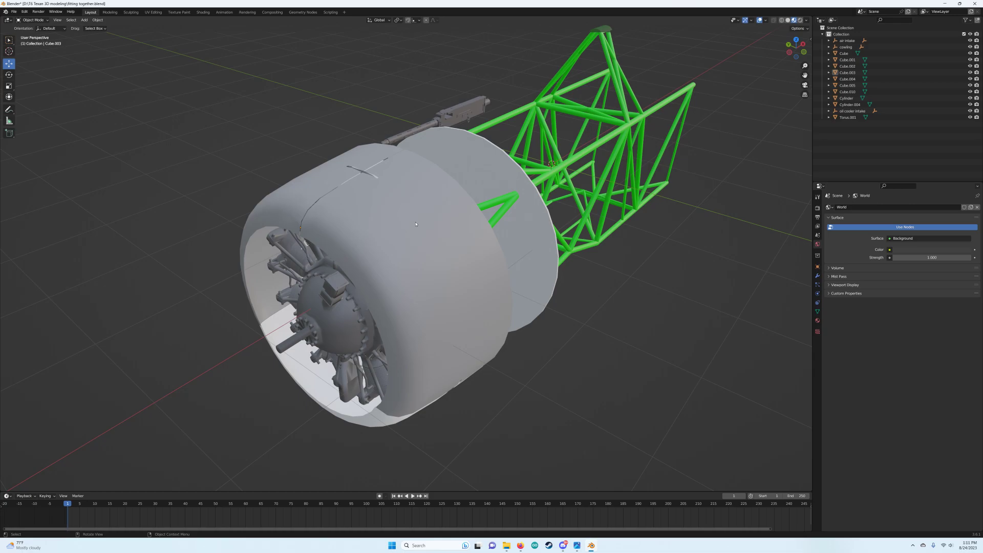
Orbit to the aircraft's opposite side to show the whole green tube frame behind the cowling.
mouse_move(433, 273)
middle_down()
mouse_move(494, 287)
mouse_move(478, 283)
mouse_move(504, 276)
mouse_move(512, 288)
mouse_move(523, 272)
middle_up()
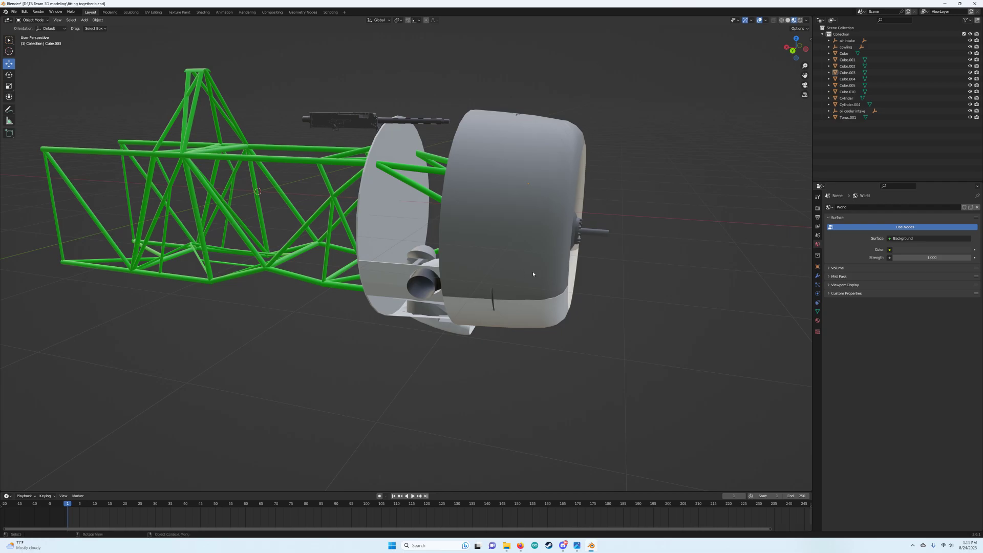